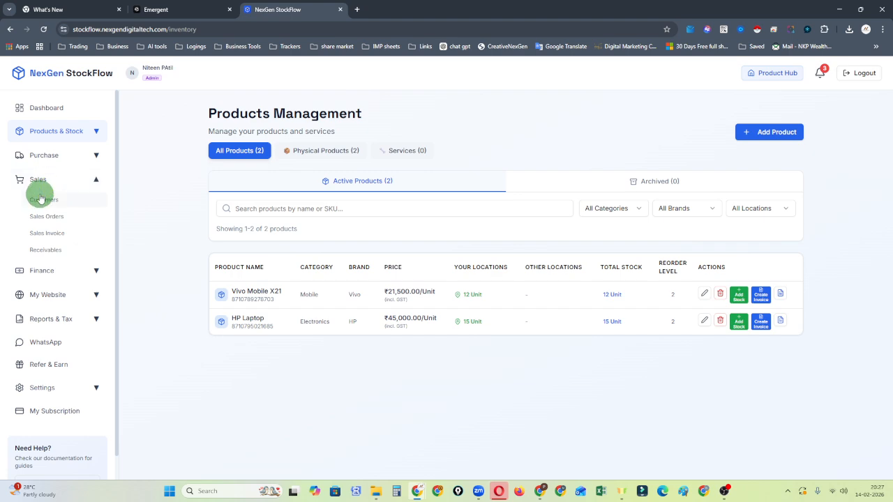
Start an invoice for the first listed customer, with payment type Cash into the Main Branch cash account.
click(42, 200)
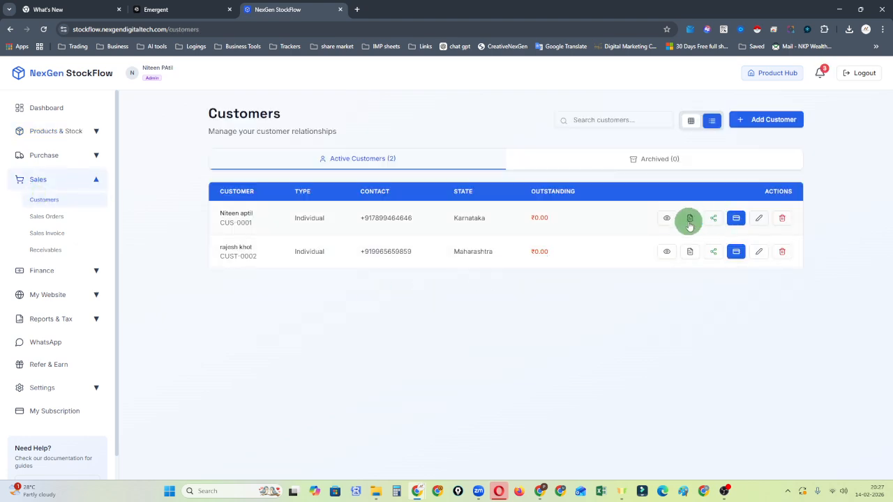
click(737, 219)
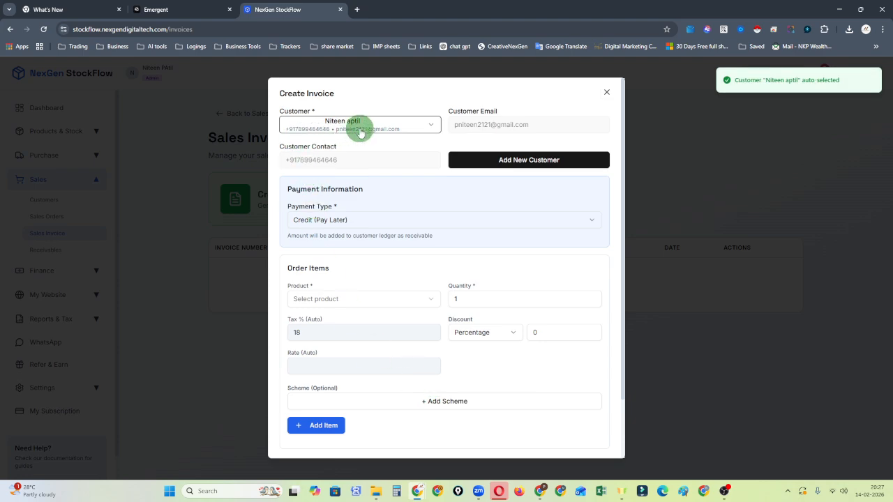
click(354, 221)
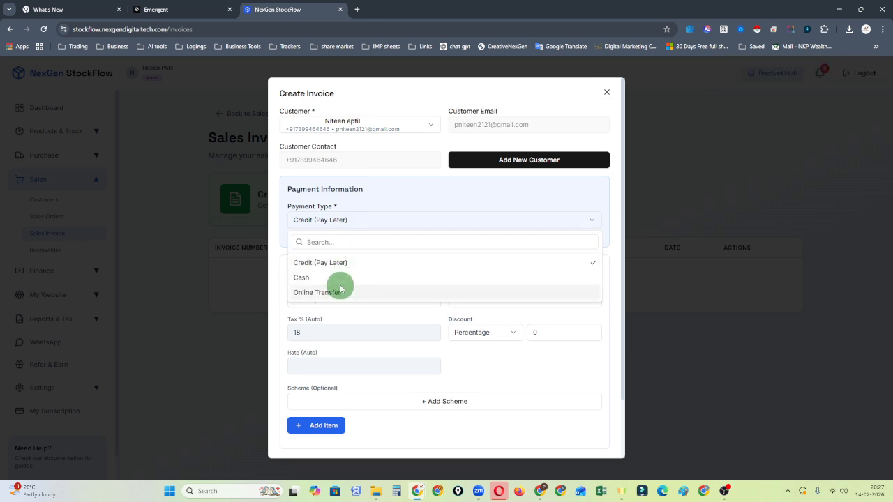
click(377, 278)
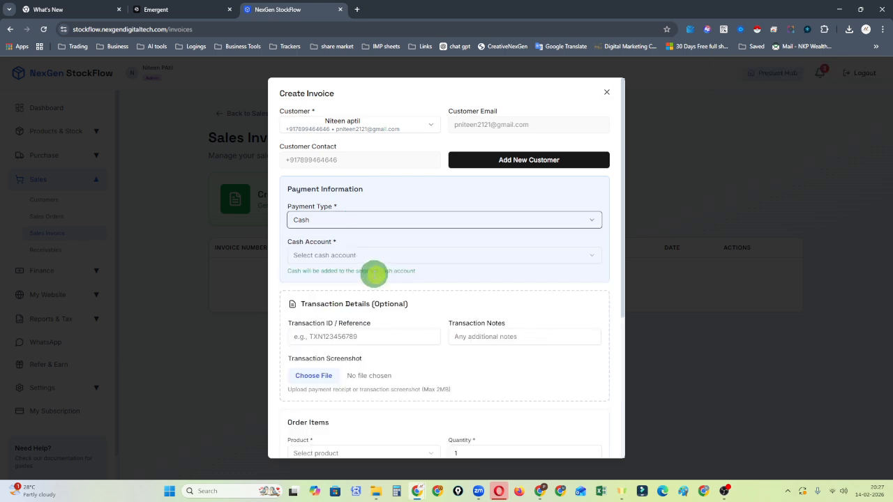
click(370, 256)
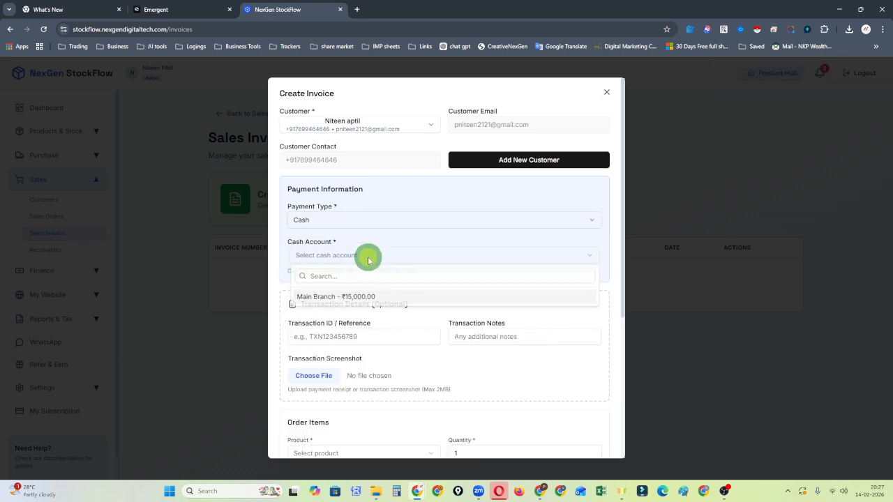
click(369, 300)
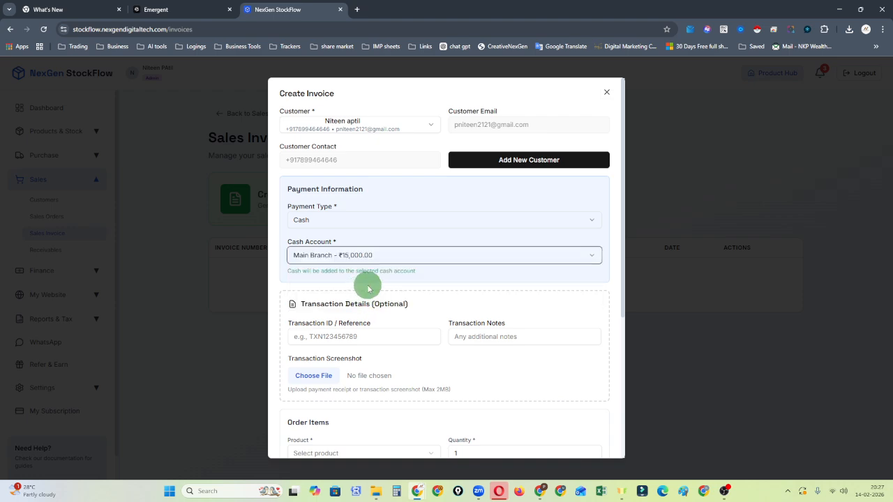
click(431, 276)
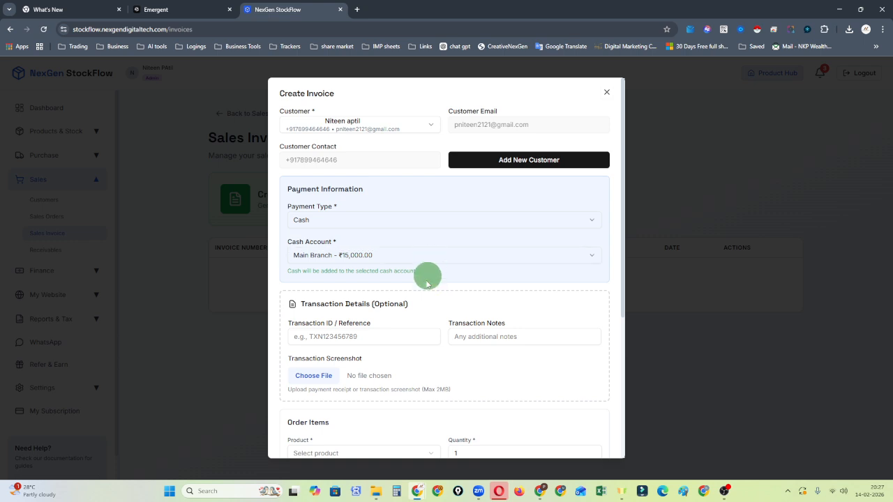
Choose Vivo Mobile X21 as the order item with quantity 1 and check its automatic rate.
scroll(429, 279, down, 3)
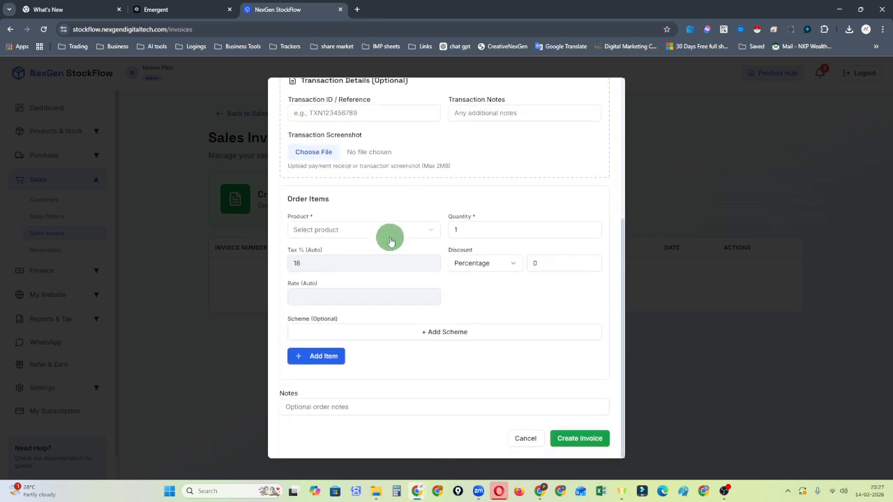
click(388, 233)
click(375, 277)
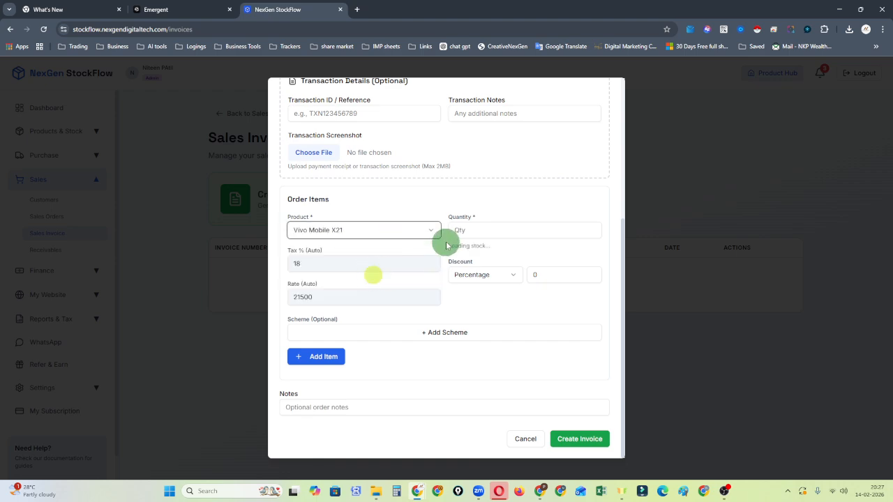
click(461, 232)
text(1)
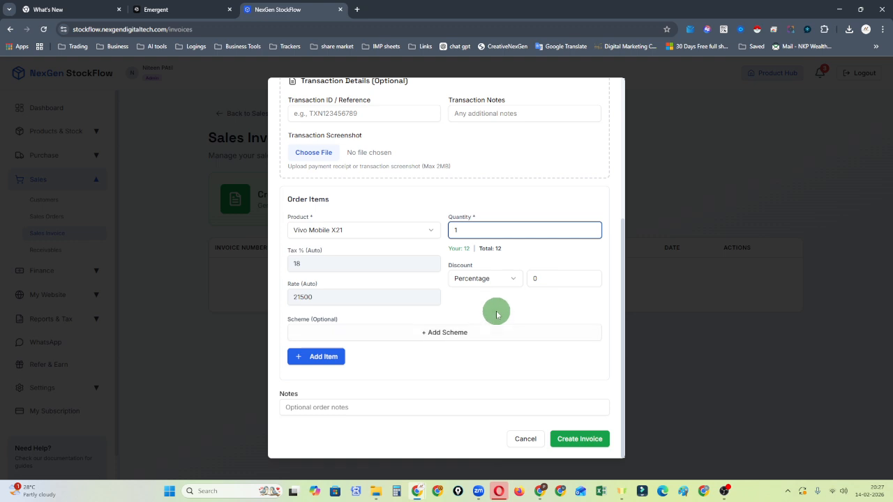
click(495, 310)
drag(325, 301, 295, 303)
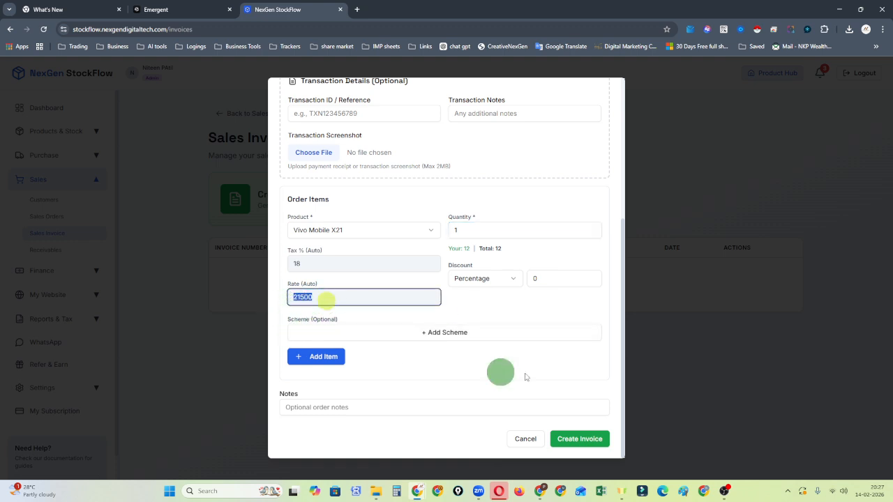
click(528, 315)
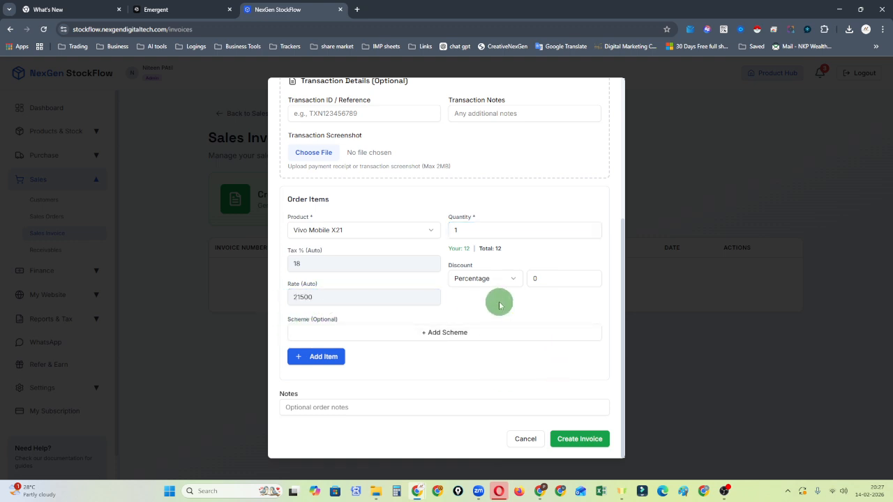
drag(321, 301, 297, 298)
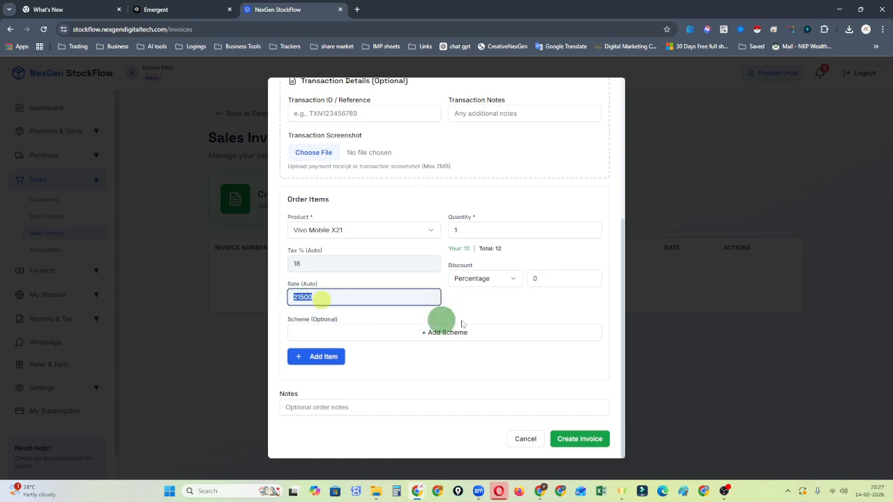
click(482, 311)
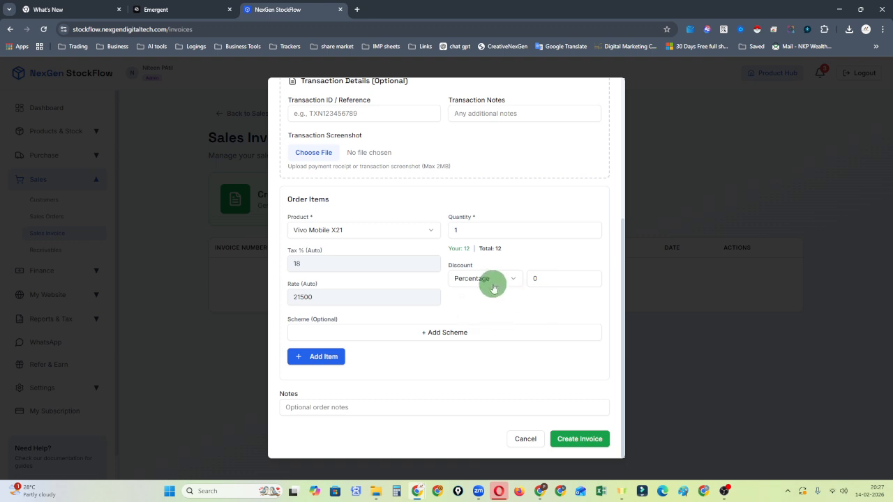
Give the Vivo Mobile X21 item an Amount discount of 500 and add it to the invoice.
click(492, 281)
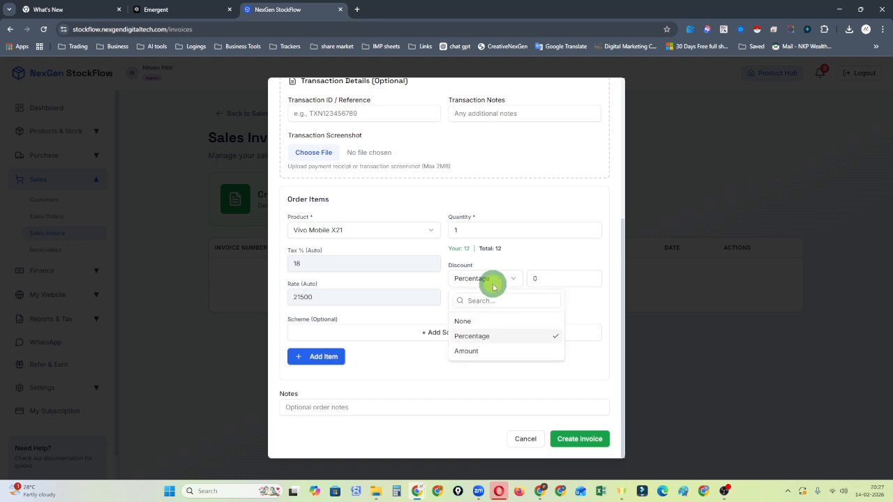
click(487, 352)
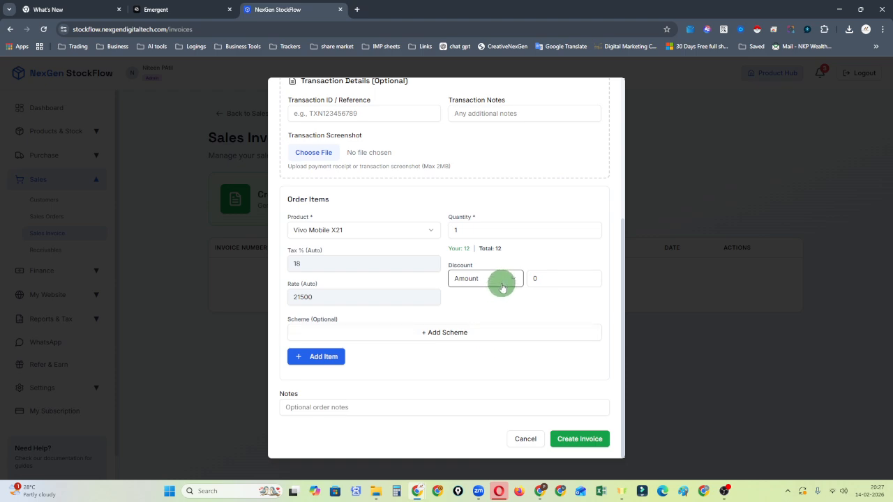
click(502, 286)
click(499, 353)
click(547, 288)
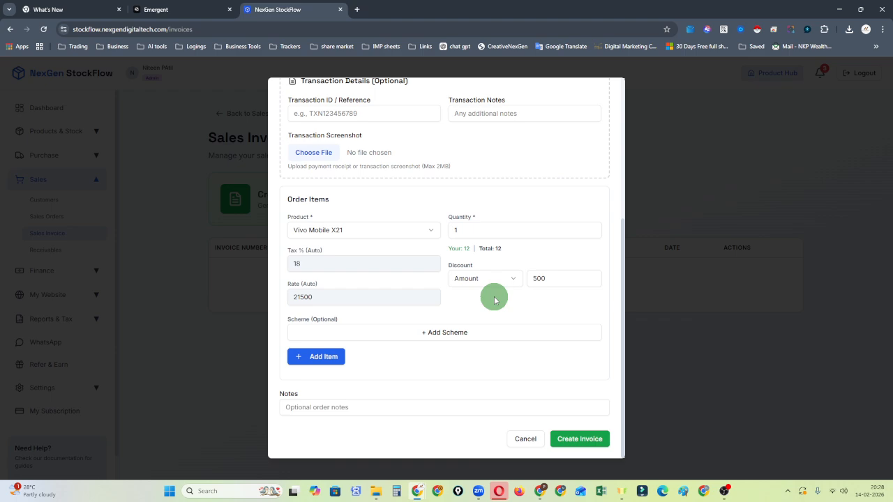
click(332, 362)
Check the added item's discounted price and create the invoice without order notes.
scroll(449, 318, down, 2)
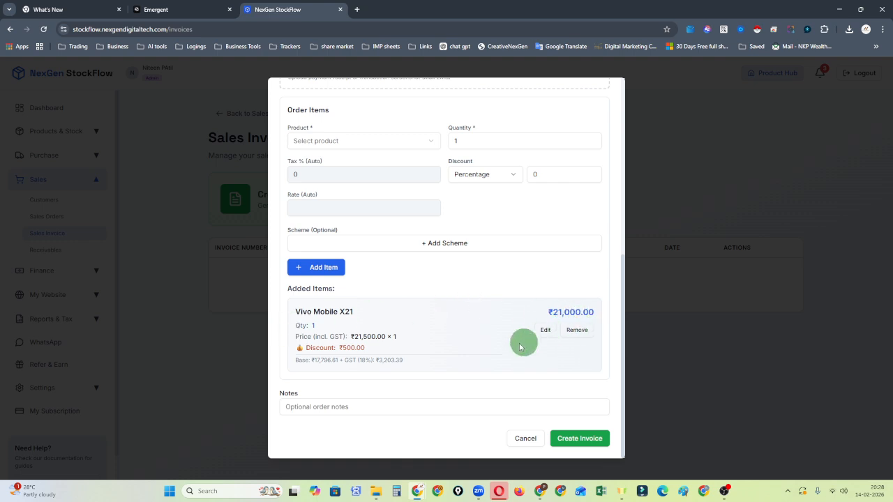
scroll(519, 347, up, 3)
scroll(380, 354, down, 1)
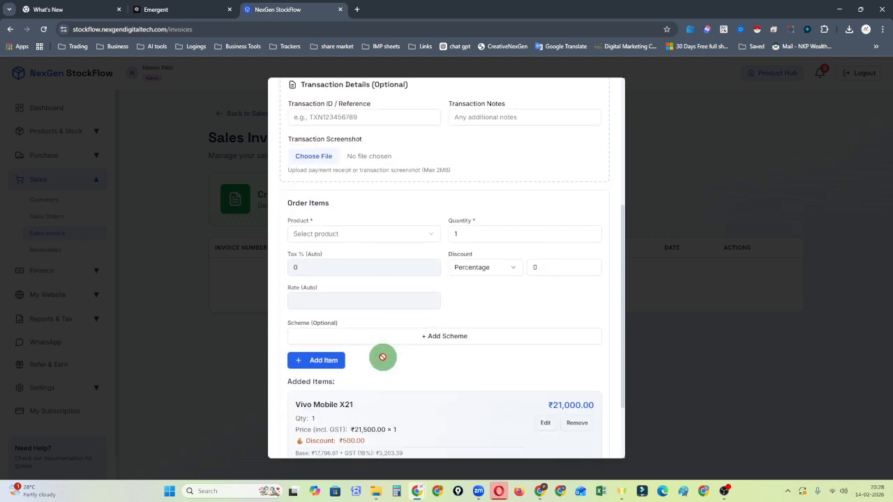
scroll(383, 357, down, 2)
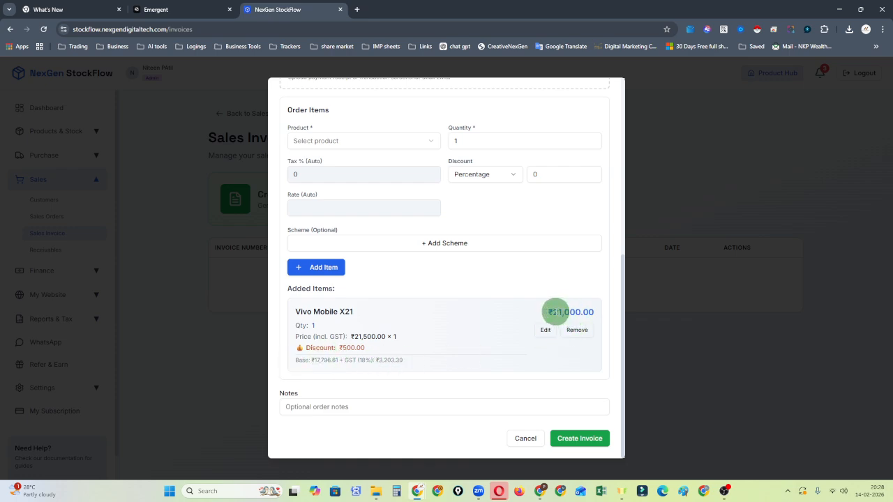
drag(553, 312, 589, 311)
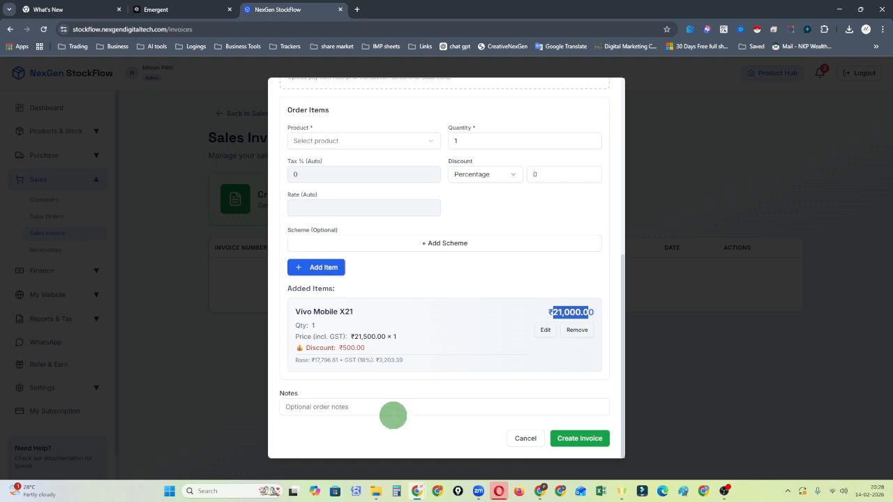
click(395, 412)
click(583, 441)
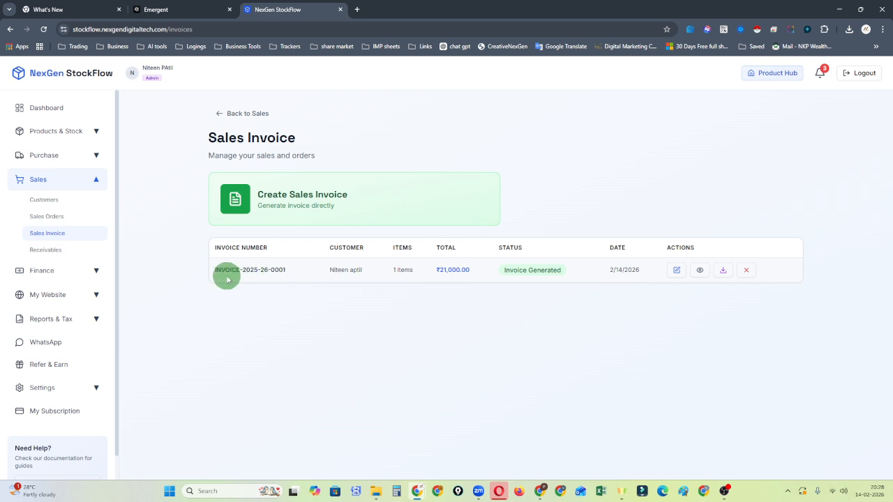
Open the generated sales invoice and examine its customer details, product line, and tax and total amounts.
click(723, 274)
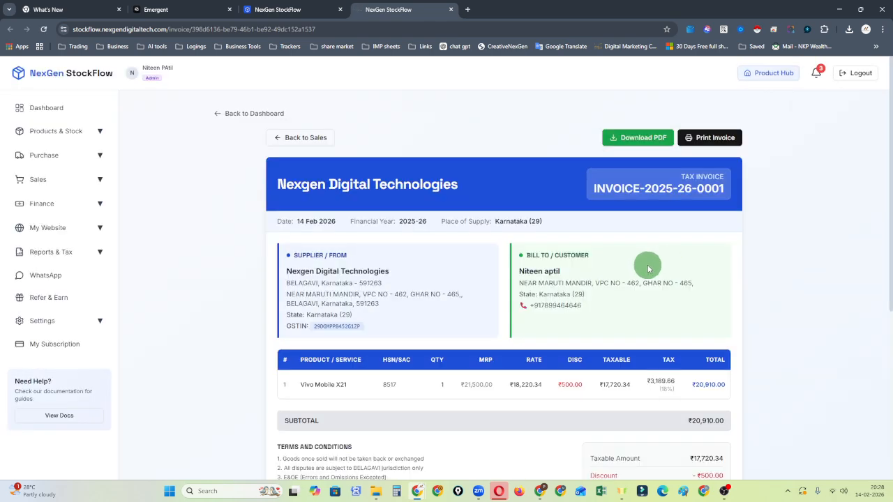
scroll(617, 273, down, 1)
drag(288, 174, 561, 274)
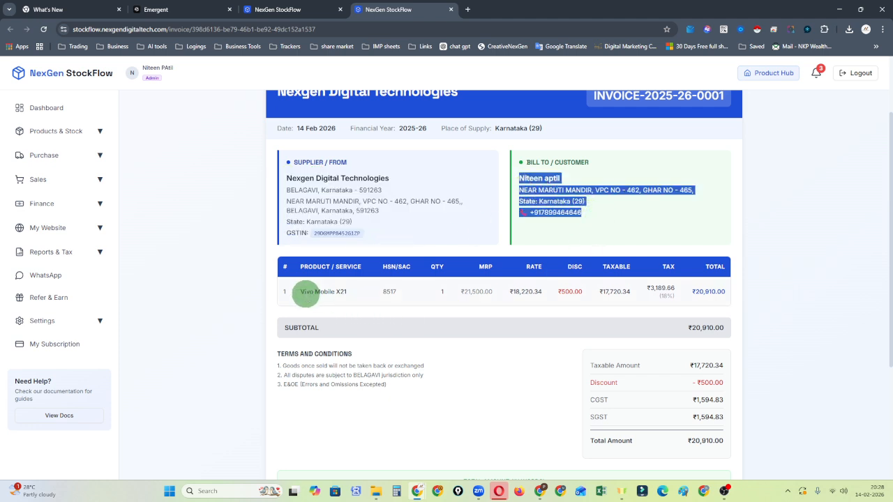
drag(297, 293, 719, 293)
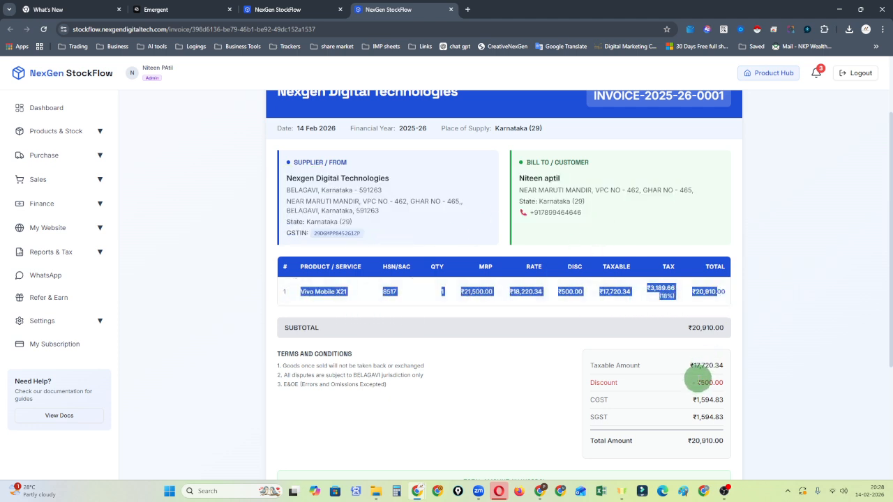
drag(698, 328, 737, 459)
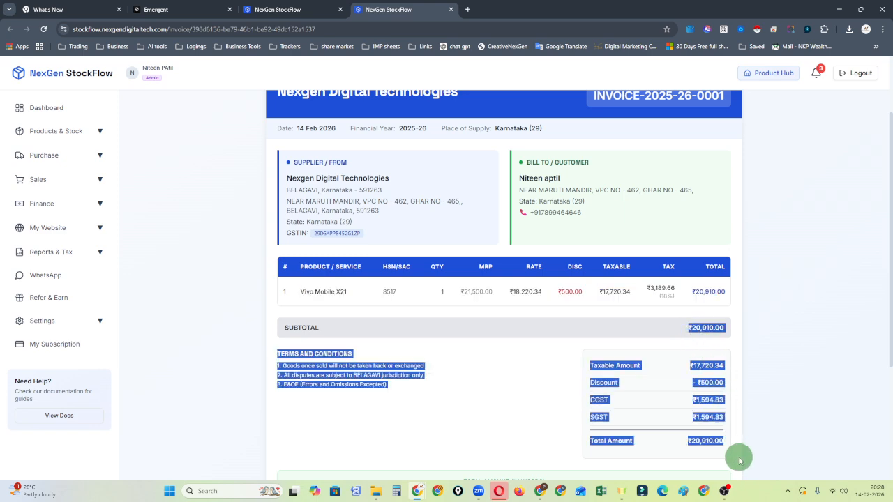
scroll(454, 369, up, 2)
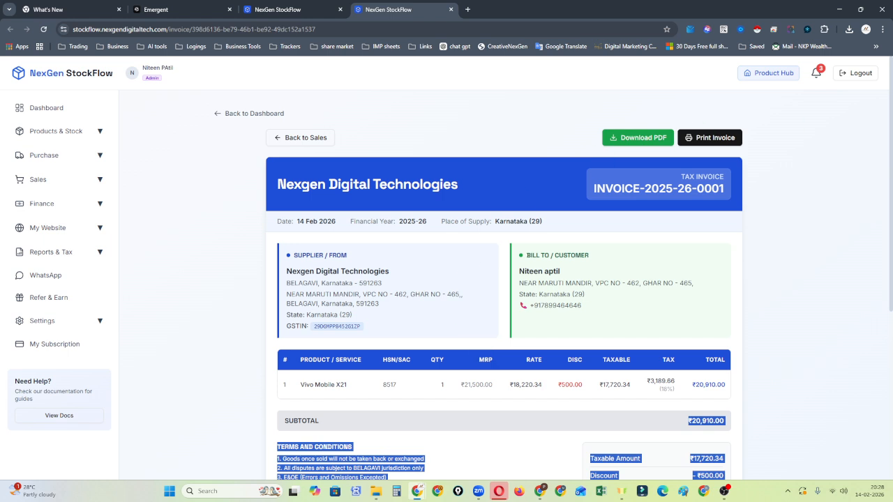
Download the invoice as a PDF, review the downloaded document's contents and close it.
click(637, 137)
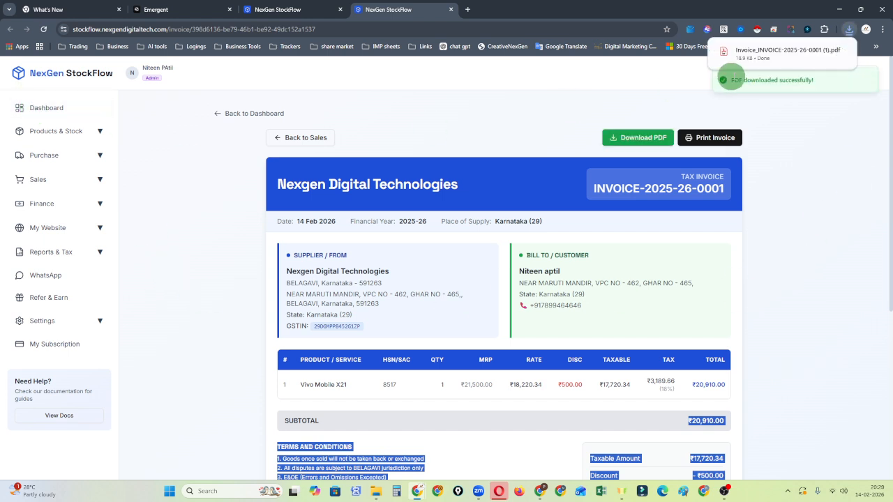
click(753, 54)
scroll(520, 288, down, 2)
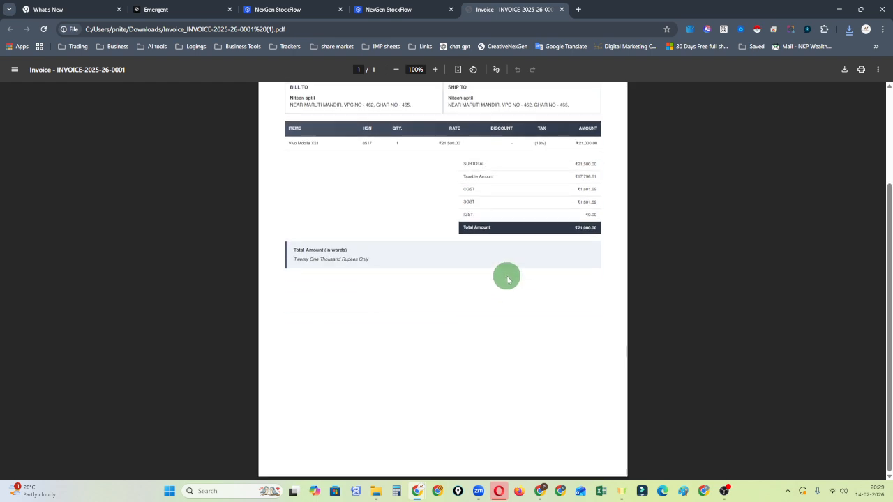
scroll(513, 299, up, 2)
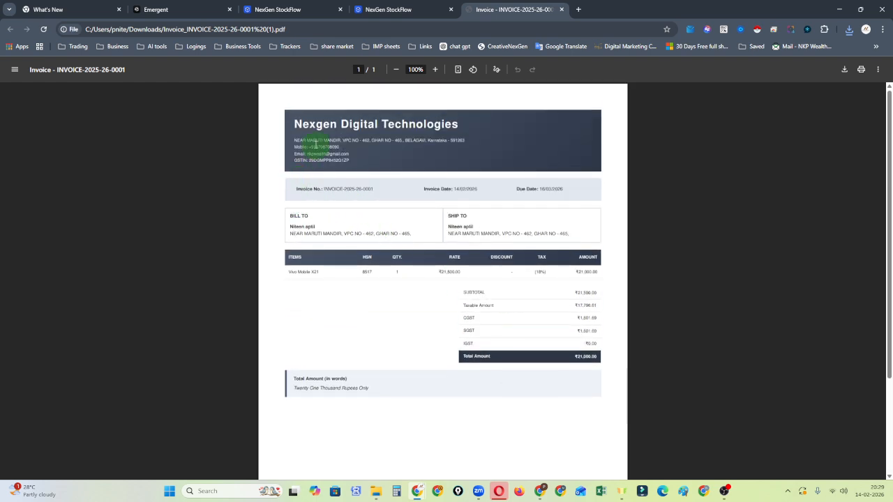
drag(295, 124, 590, 342)
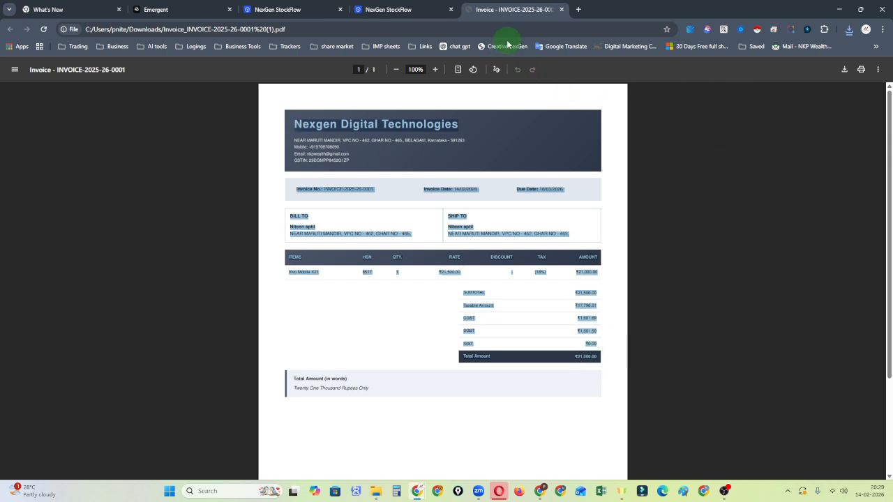
click(563, 11)
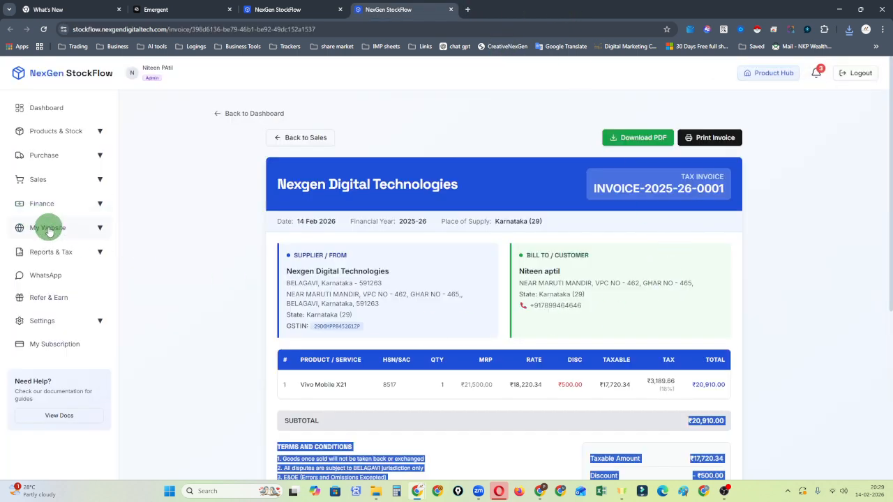
Open a new invoice form from the dashboard, look at the selectable customers and close the form without creating an invoice.
click(46, 109)
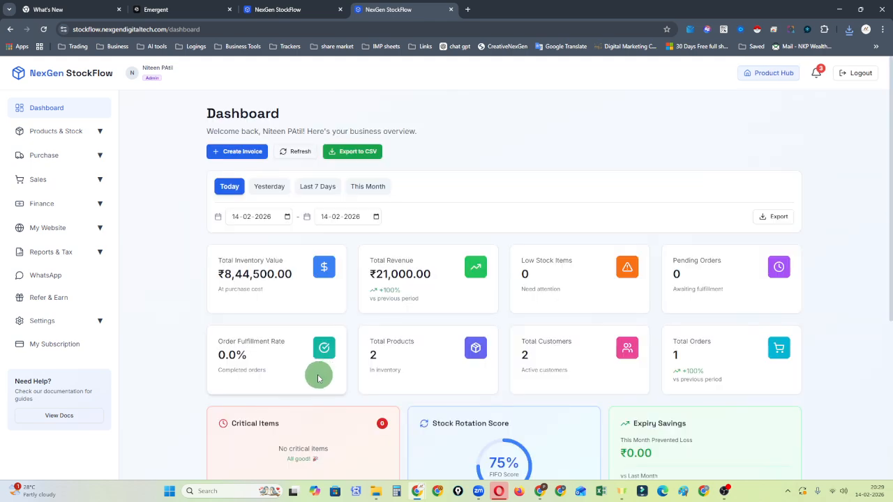
click(233, 152)
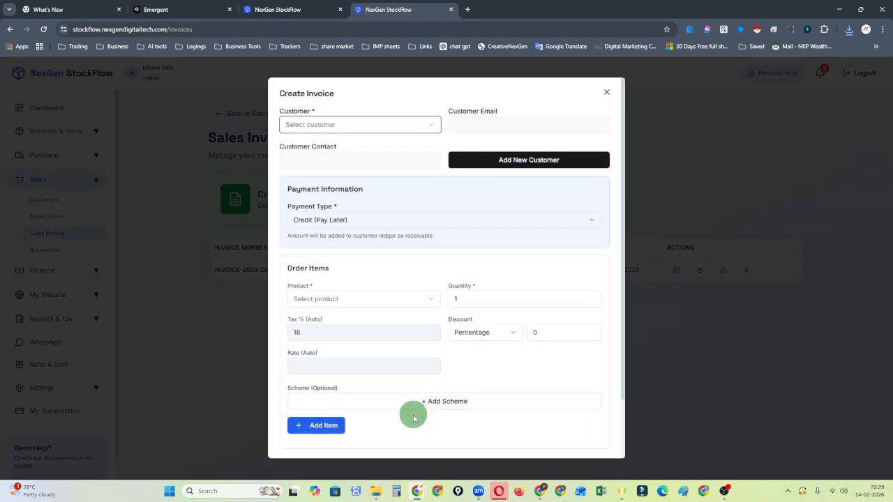
click(370, 124)
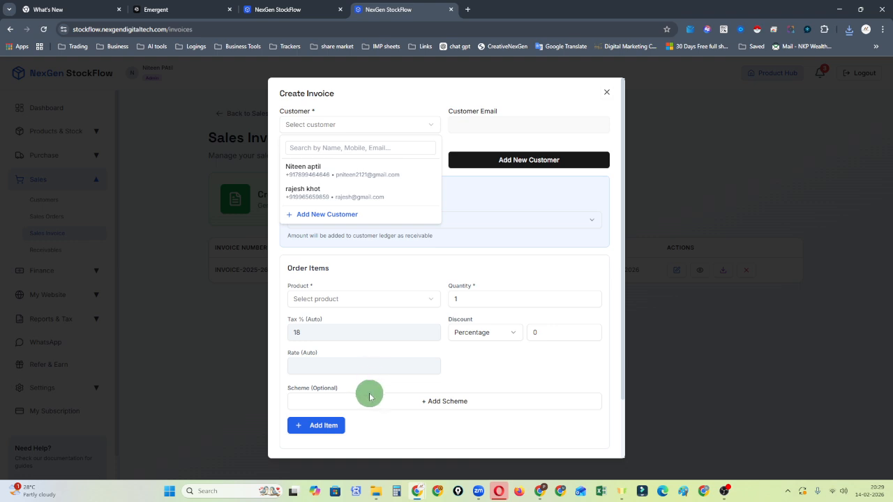
click(607, 94)
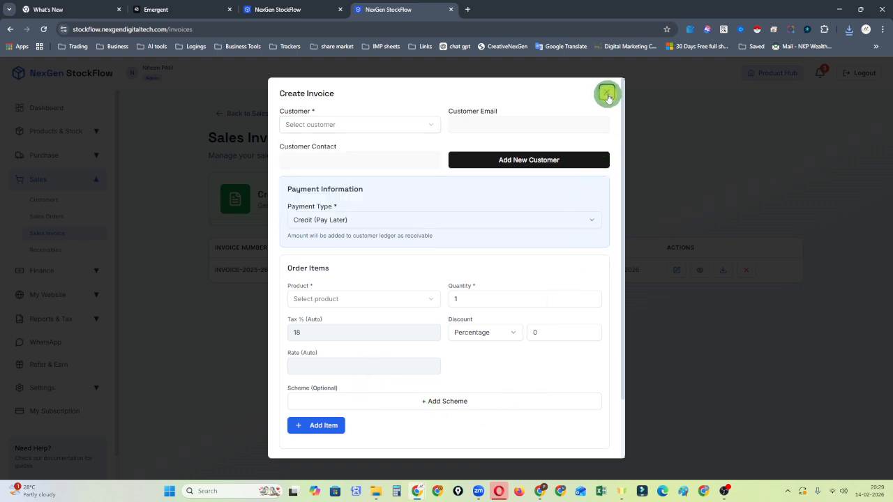
click(607, 94)
Open the product list under Products & Stock and search it for "hp".
click(42, 156)
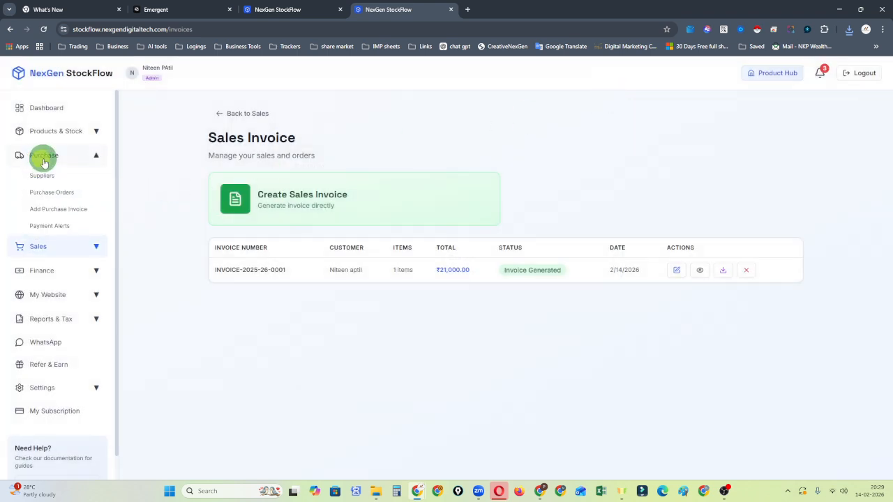
click(42, 131)
click(42, 151)
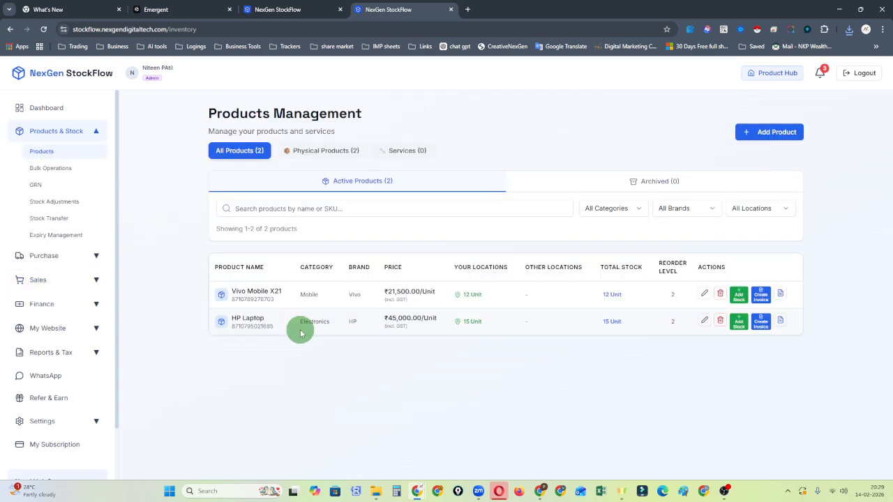
click(368, 211)
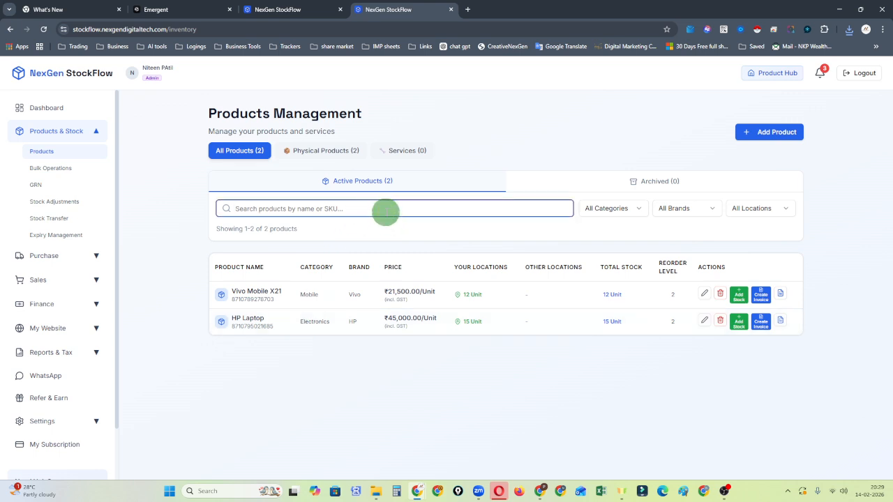
text(ho)
key(BackSpace)
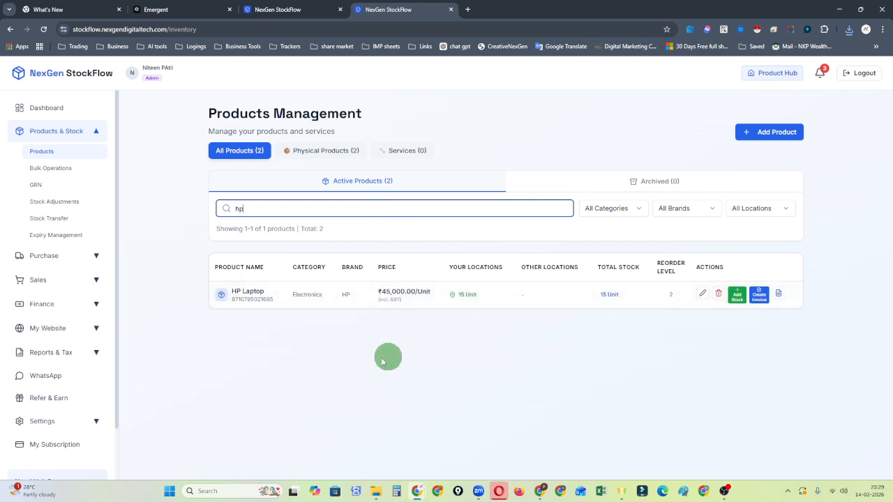
Start an invoice directly from the HP Laptop product, selecting the first listed customer and Cash as the payment type.
click(759, 298)
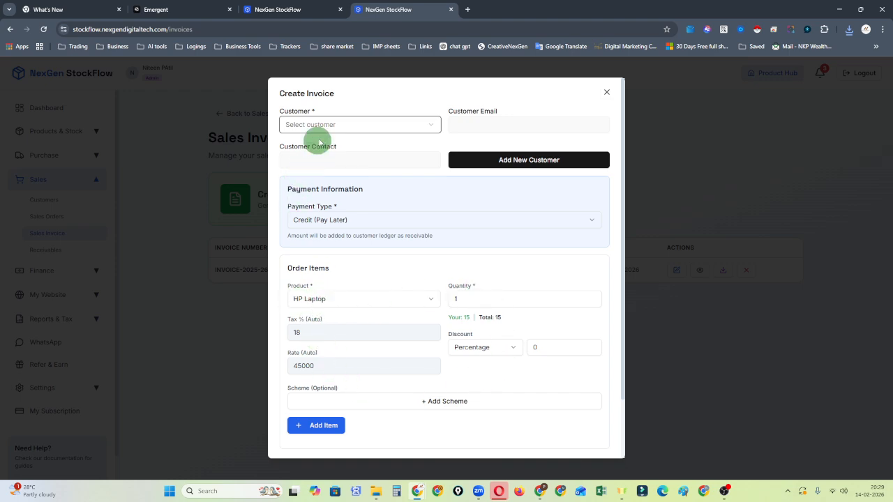
click(330, 125)
click(350, 167)
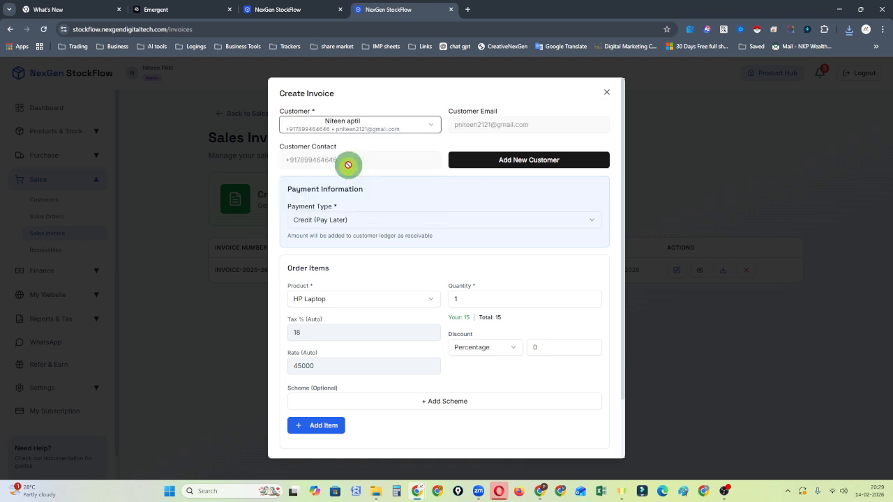
click(347, 218)
click(342, 275)
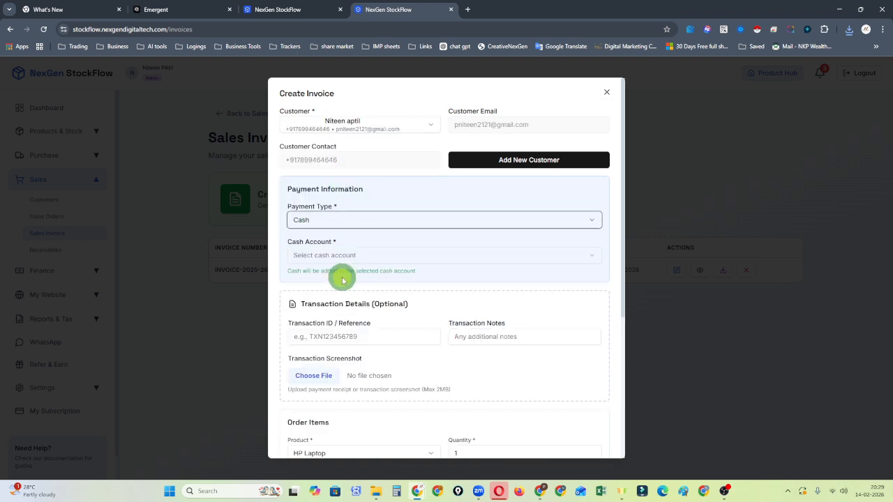
Add the HP Laptop item with quantity 1 and no discount, and create the invoice.
scroll(425, 354, down, 4)
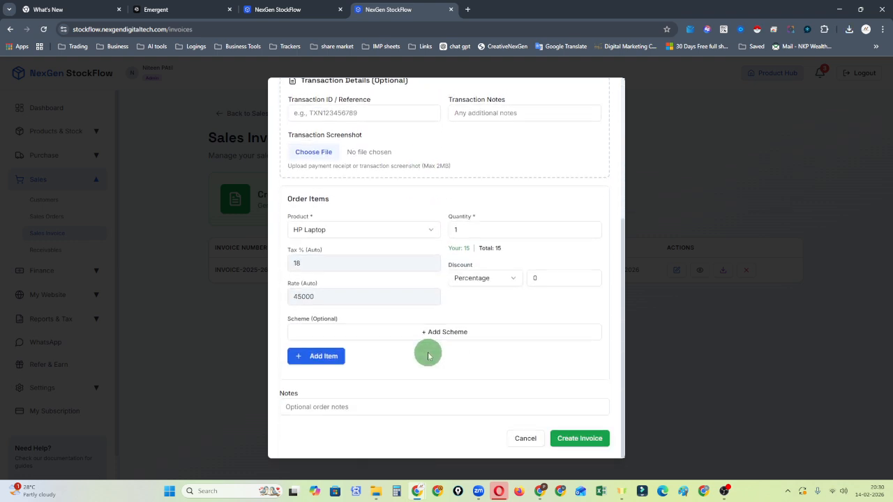
click(342, 358)
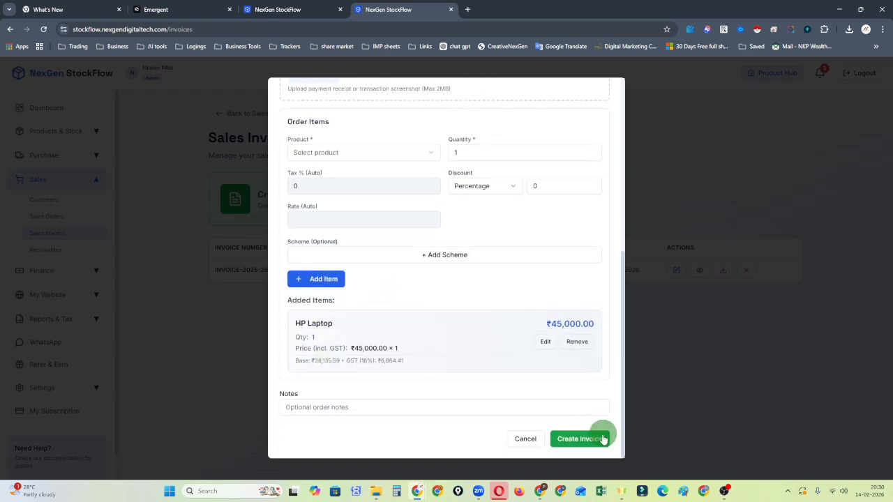
click(579, 439)
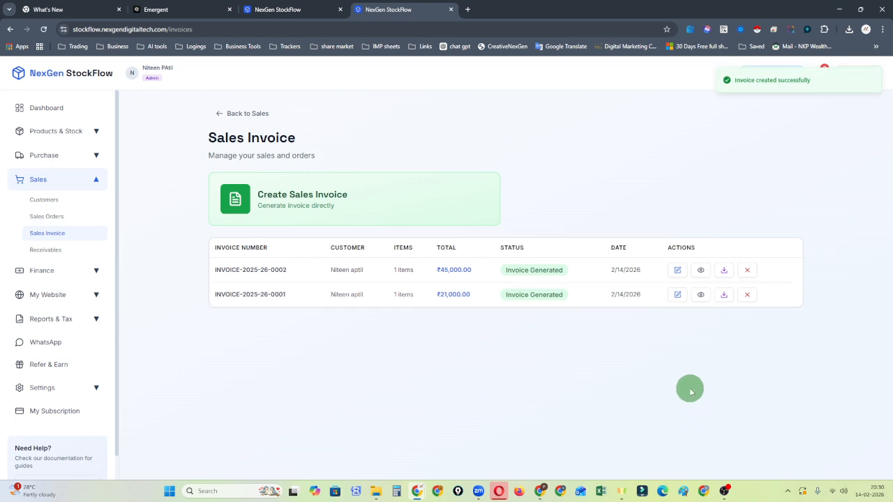